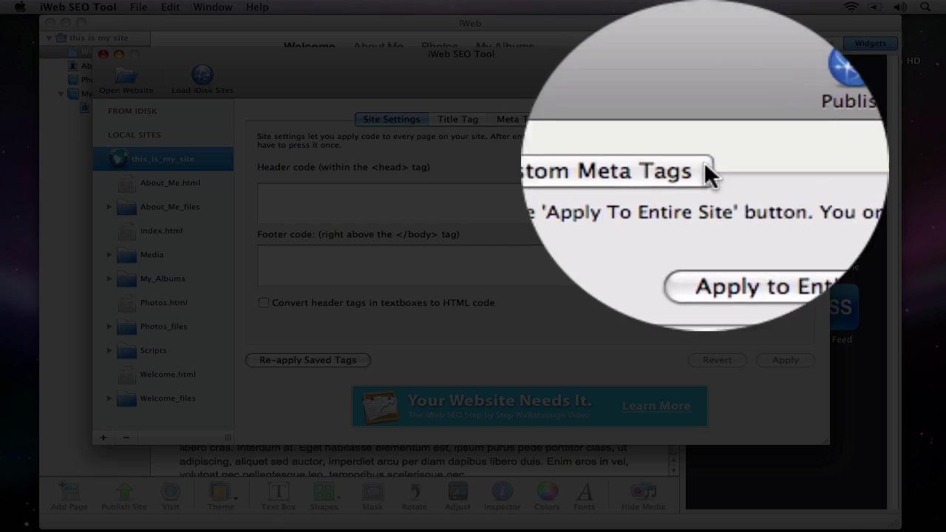
Start publishing to FTP to bring up the blank FTP details form.
click(760, 90)
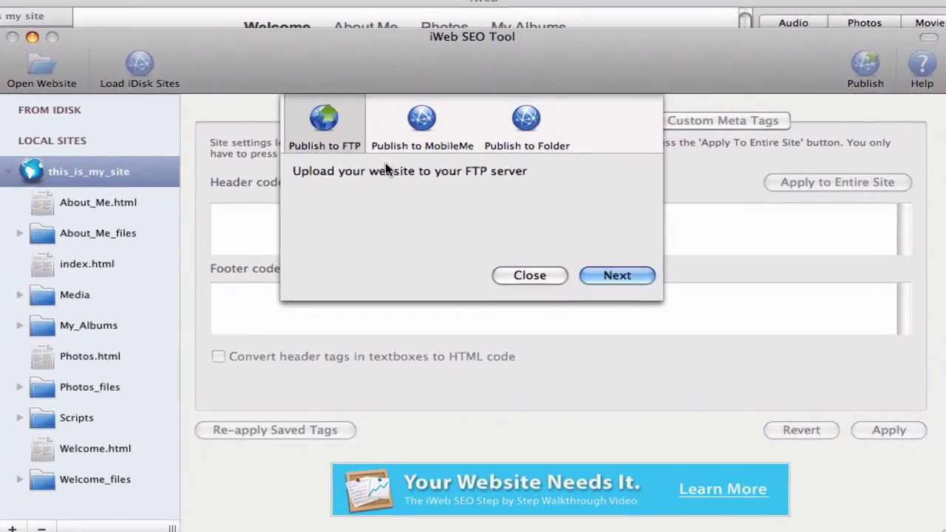
click(640, 299)
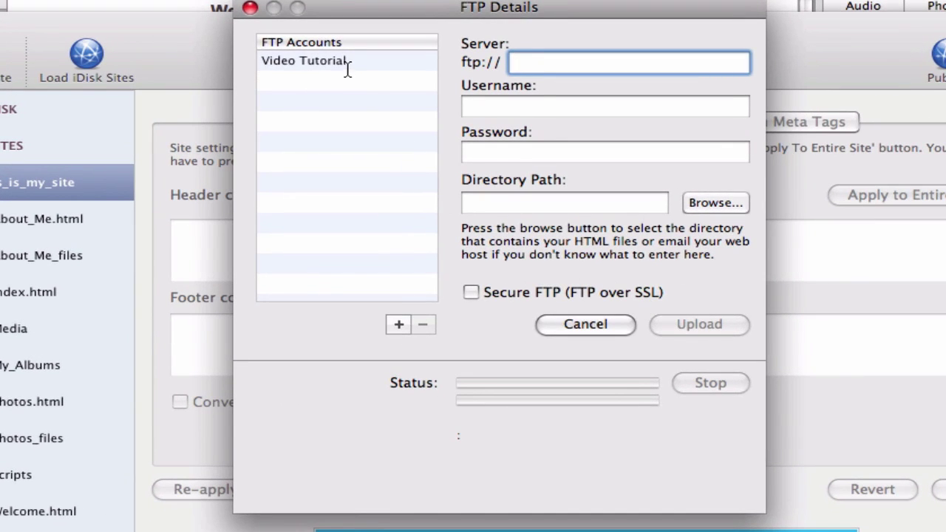
Load the saved Video Tutorial account and check the server address 68.178.232.95.
click(347, 65)
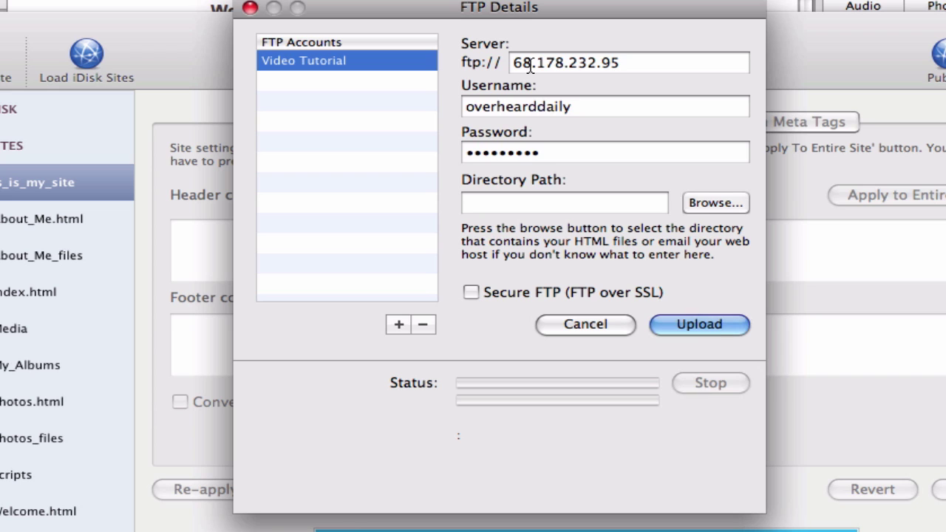
triple_click(635, 62)
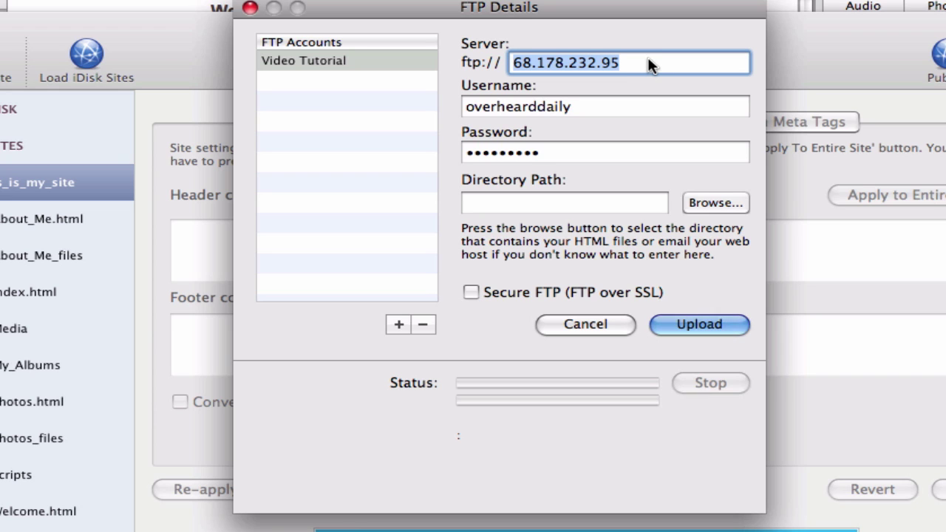
click(647, 60)
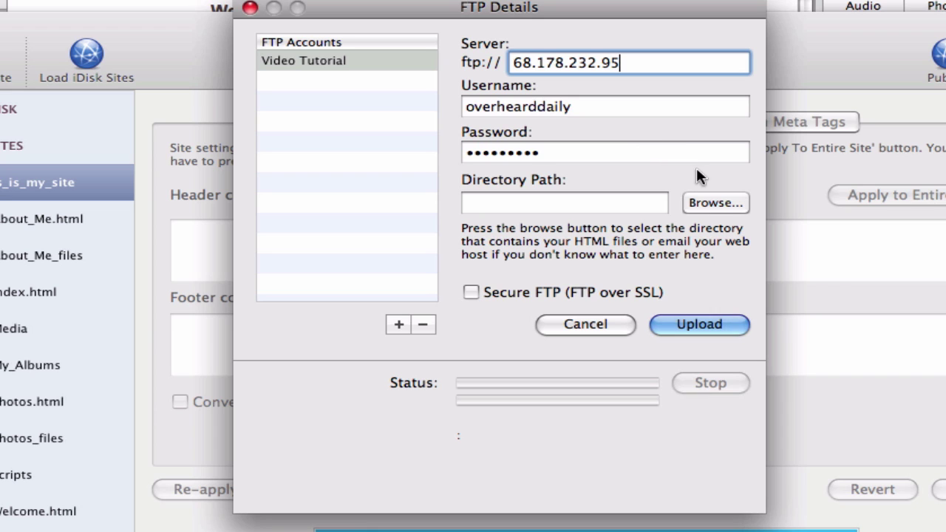
Browse the server's remote files for the Directory Path and scroll the listing.
click(720, 210)
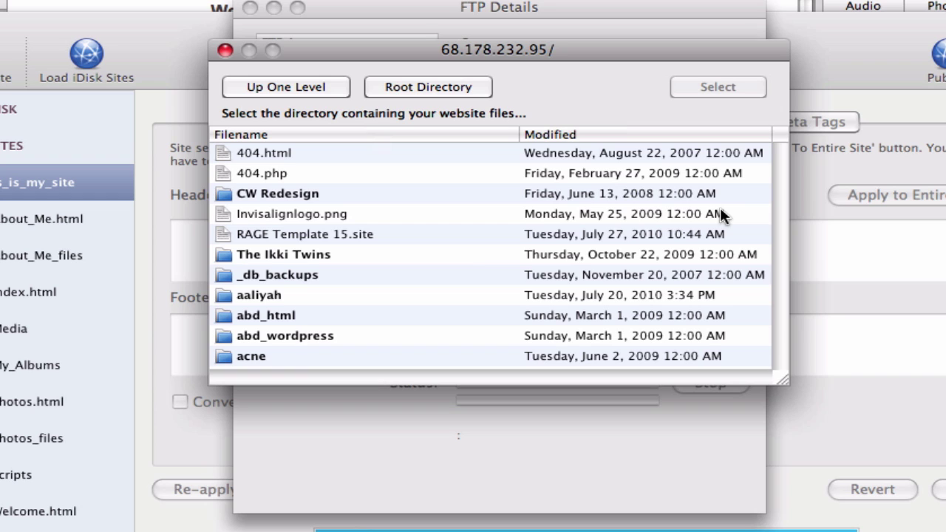
scroll(302, 214, down, 3)
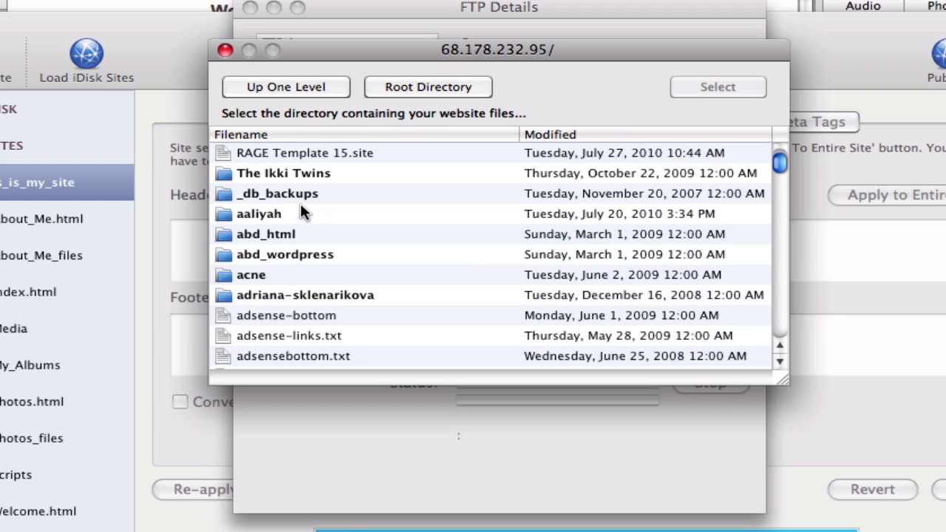
Retry browsing the server, dismiss the Login Failure message, and close the empty browser.
click(225, 52)
click(542, 148)
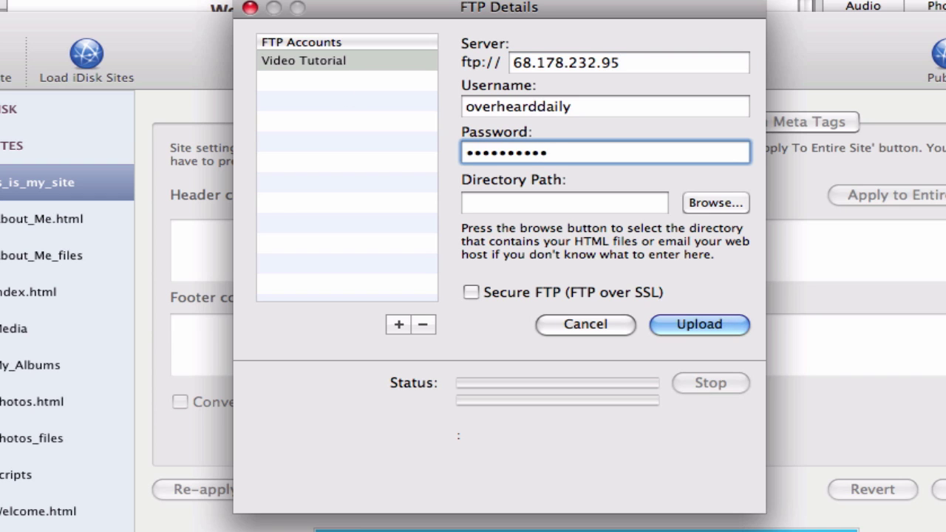
click(699, 197)
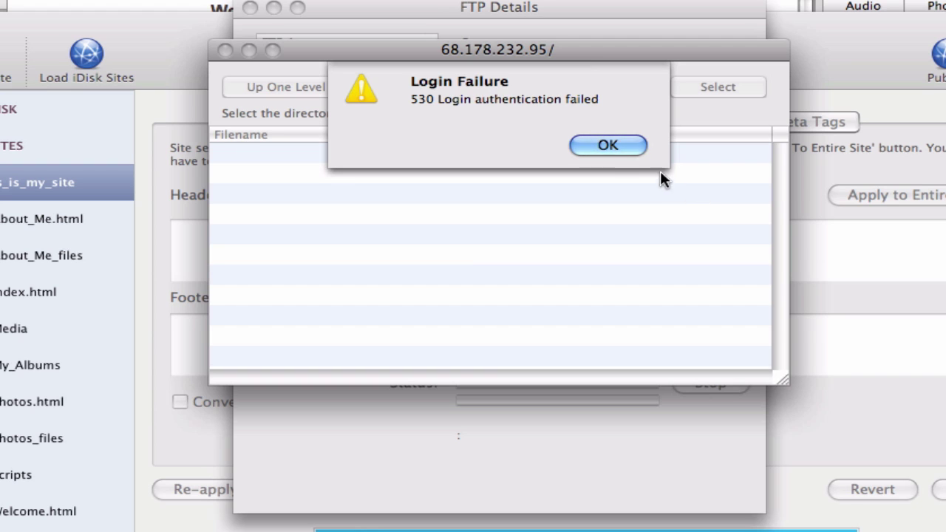
click(613, 145)
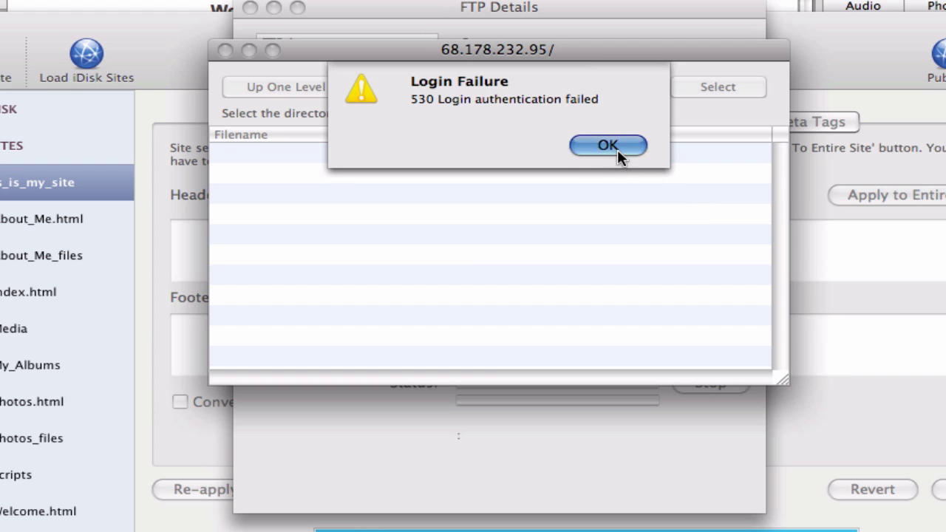
click(225, 50)
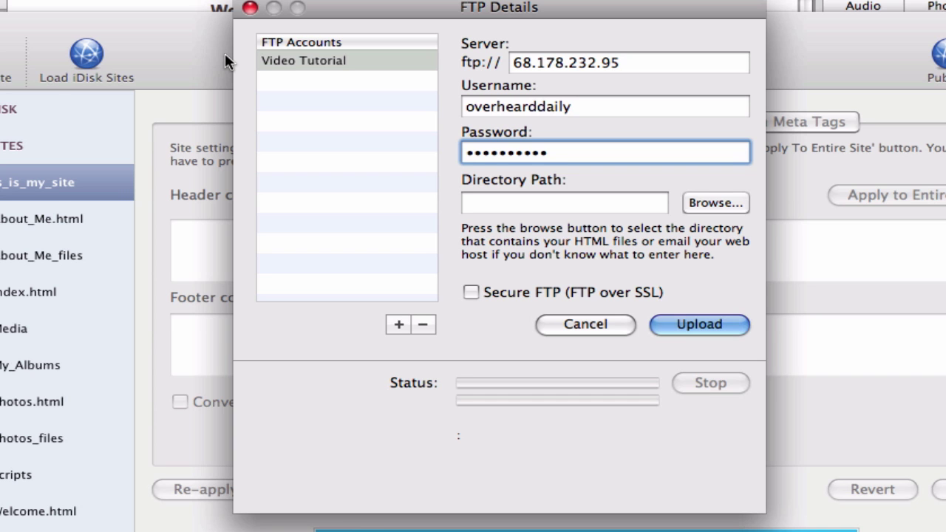
Dismiss the FTP Details window with Escape.
key(Escape)
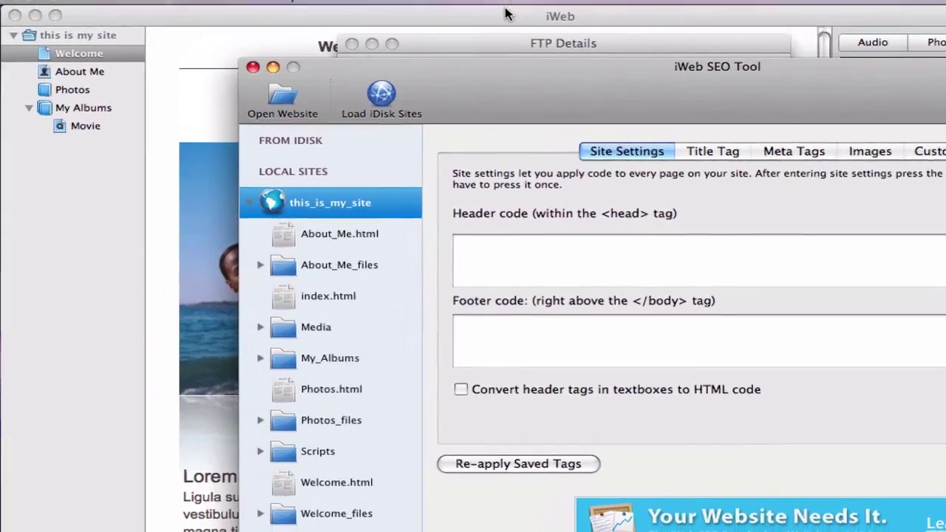
In iWeb, switch this_is_my_site to FTP Server publishing and select the seotool directory path.
click(505, 14)
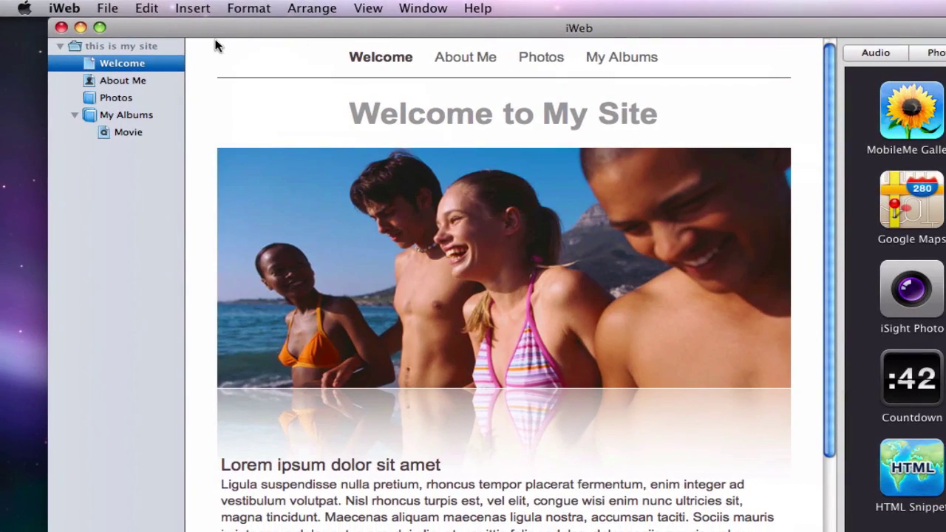
click(161, 45)
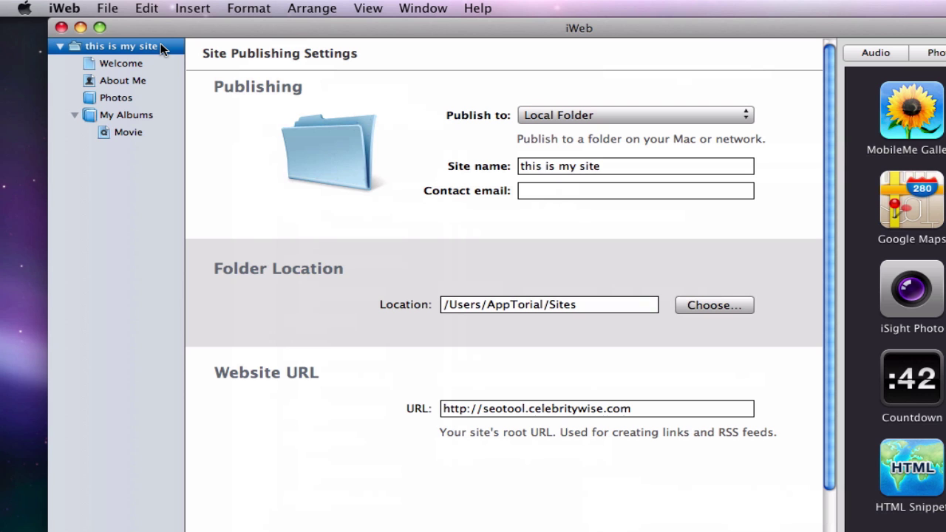
click(526, 116)
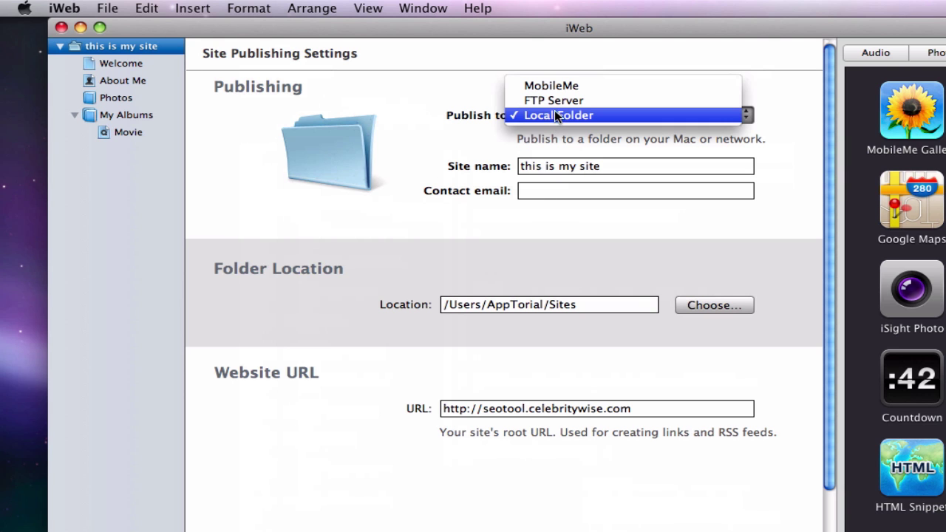
click(555, 108)
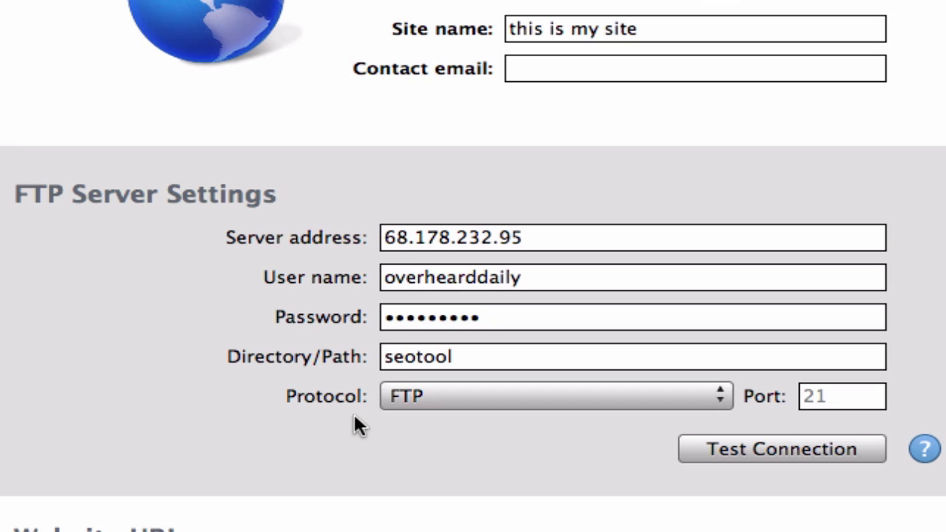
double_click(501, 357)
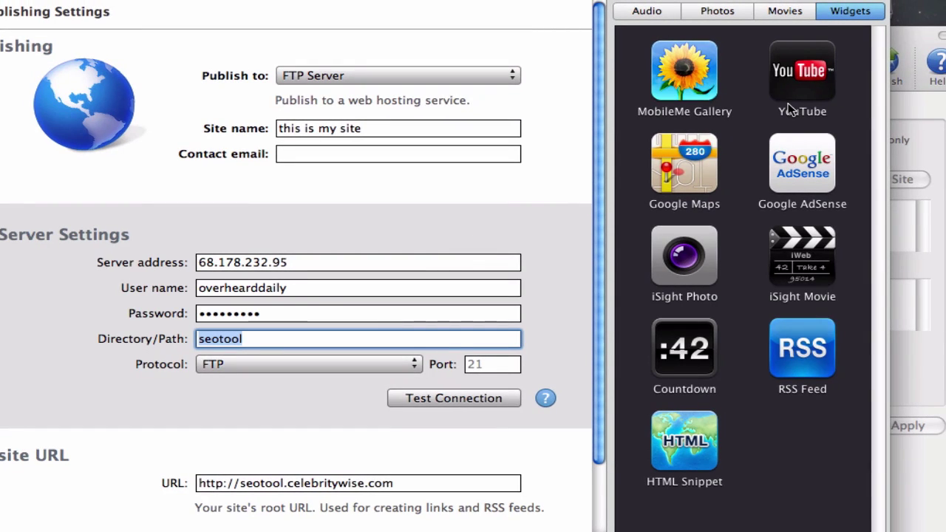
Return to iWeb SEO Tool and reopen the FTP details form.
click(897, 62)
click(887, 64)
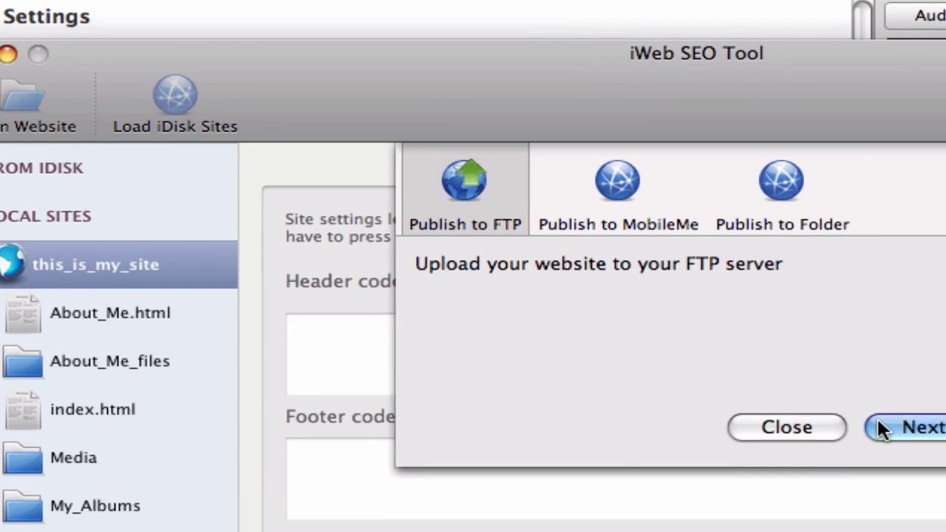
click(772, 365)
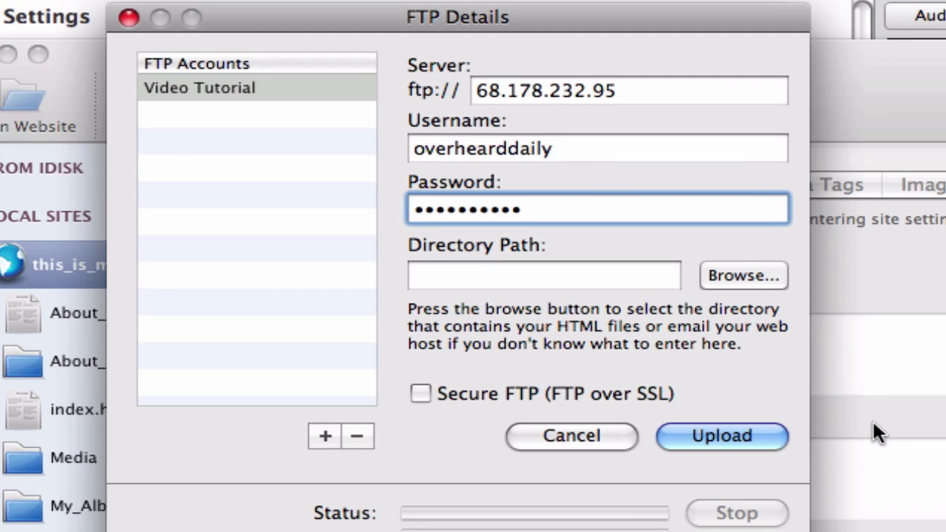
Enter /seotool as the directory path.
click(560, 283)
text(seotool)
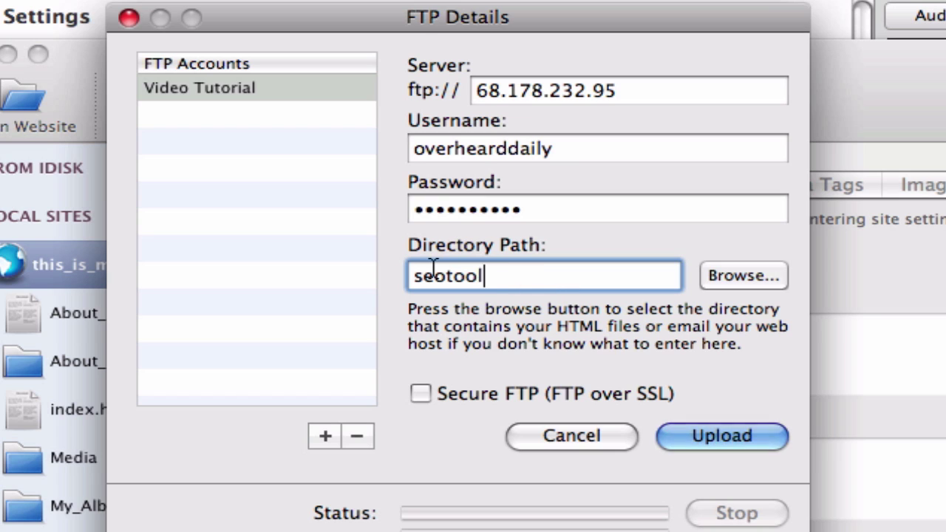
click(414, 276)
text(/)
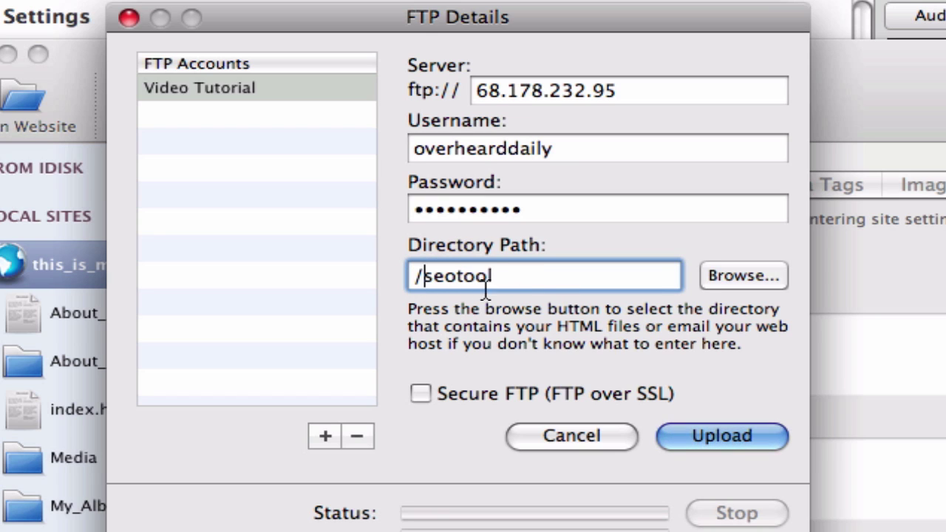